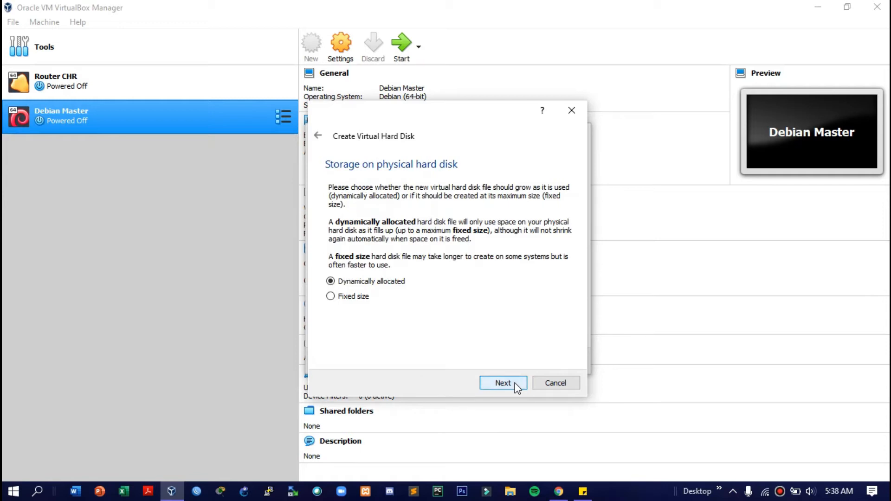
pyautogui.click(517, 388)
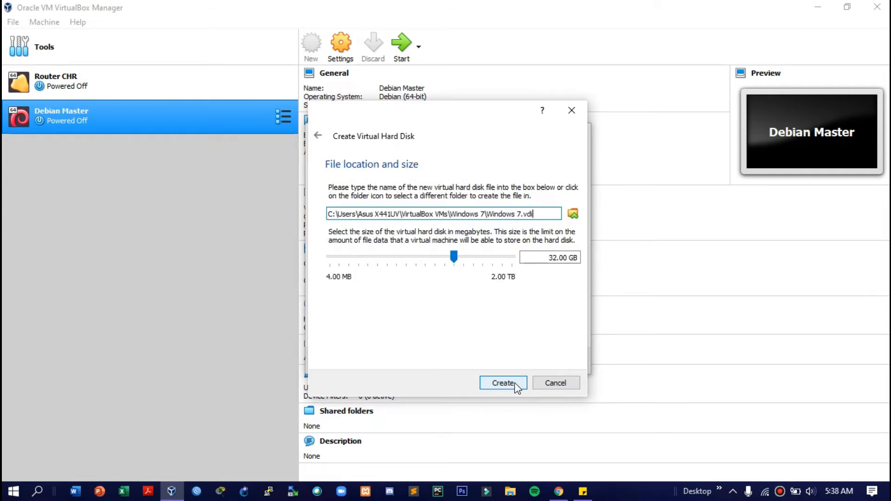
# Keep the VDI dynamically allocated disk type and create the Windows 7 disk at 40 GB
pyautogui.click(554, 257)
pyautogui.press('BackSpace')
pyautogui.press('BackSpace')
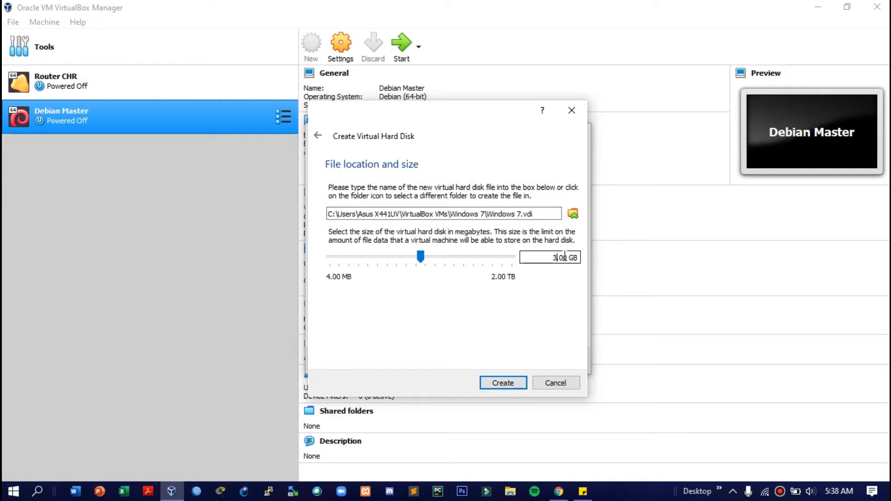
pyautogui.write('40')
pyautogui.click(512, 382)
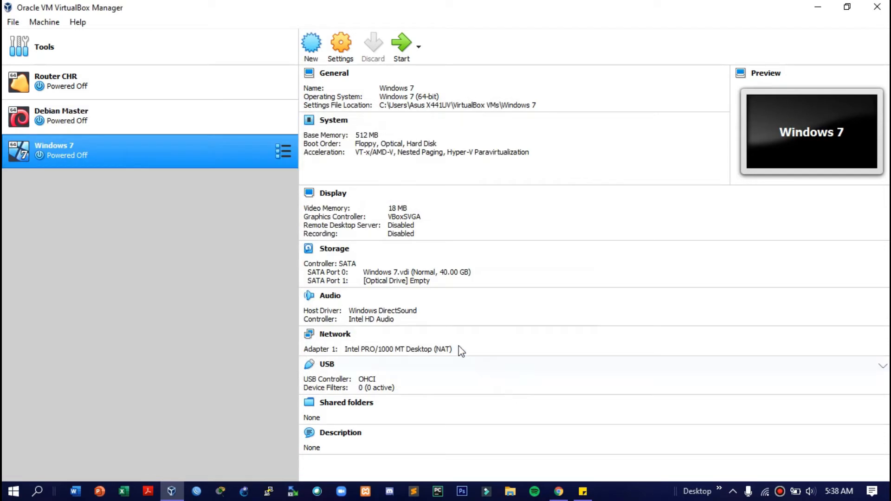
# In Storage settings, load the en_windows_7_ultimate_x64_dvd ISO into the empty optical drive
pyautogui.click(347, 55)
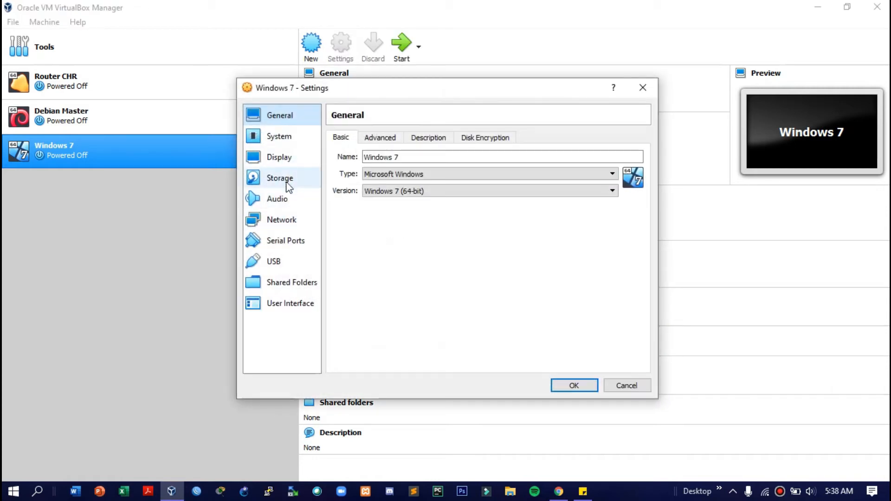
pyautogui.click(286, 182)
pyautogui.click(366, 183)
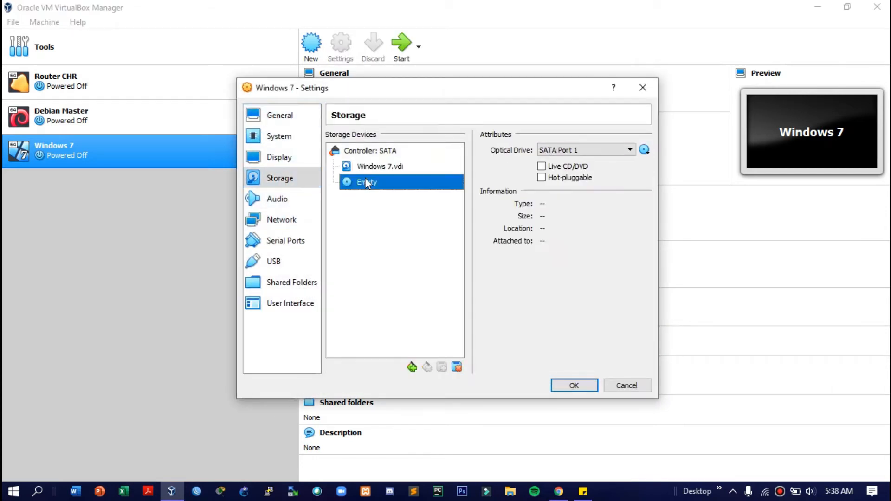
pyautogui.click(644, 149)
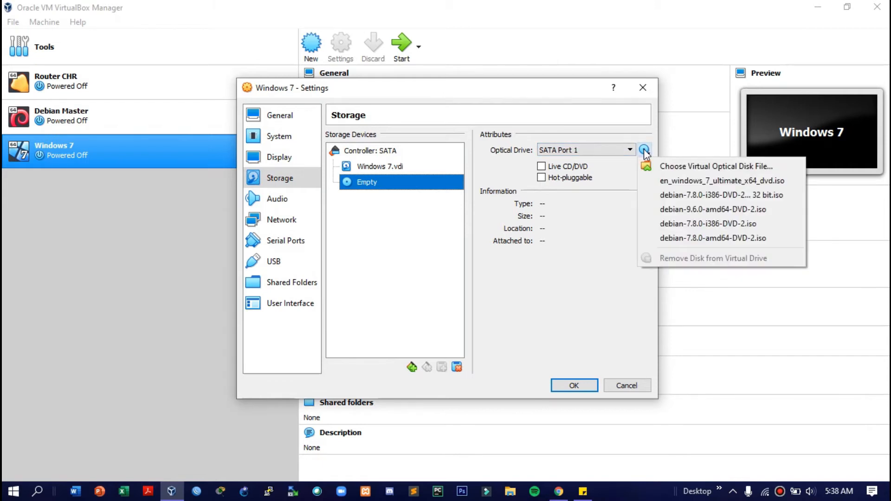
pyautogui.click(670, 166)
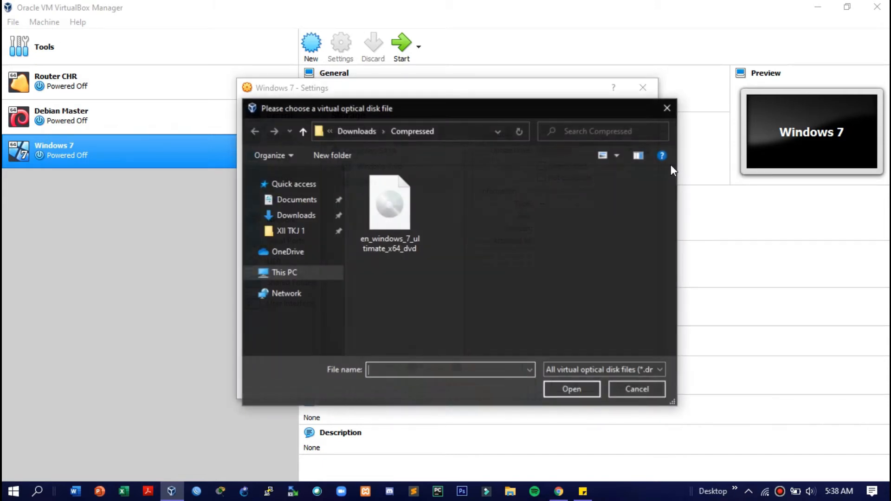
pyautogui.click(376, 211)
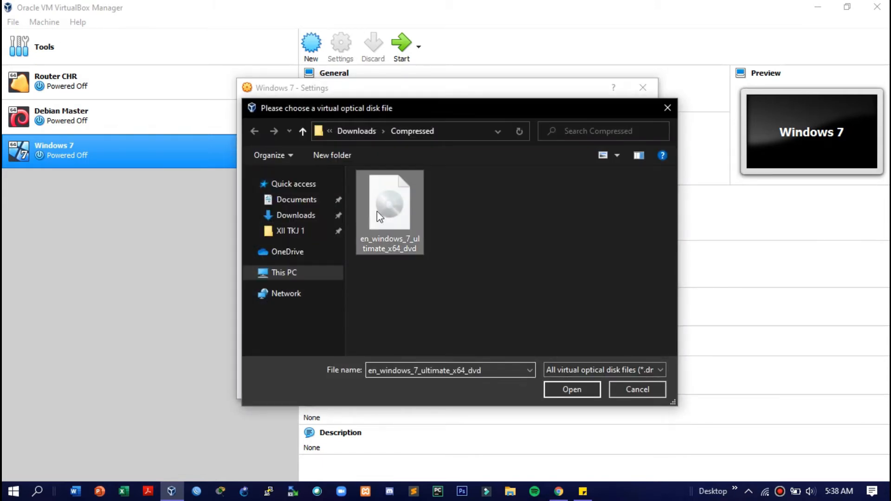
pyautogui.click(580, 391)
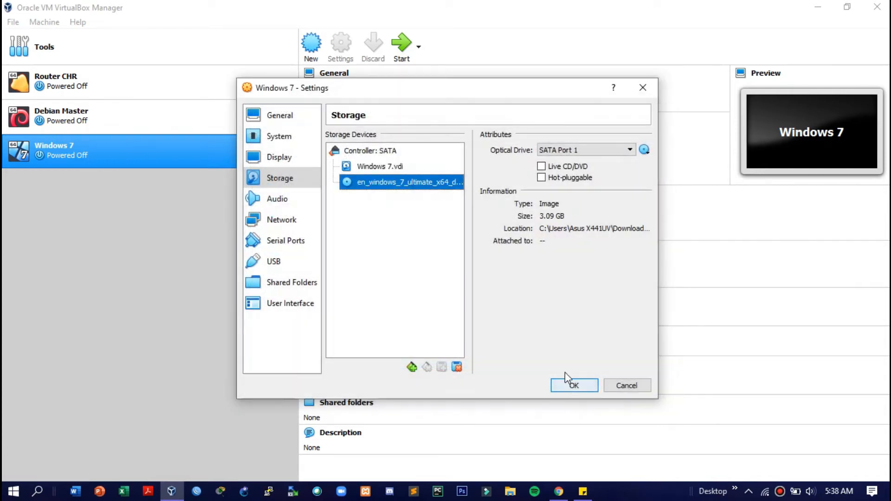
# Attach Adapter 1 to VirtualBox Host-Only Ethernet Adapter with promiscuous mode Allow All, and save
pyautogui.click(304, 220)
pyautogui.click(416, 174)
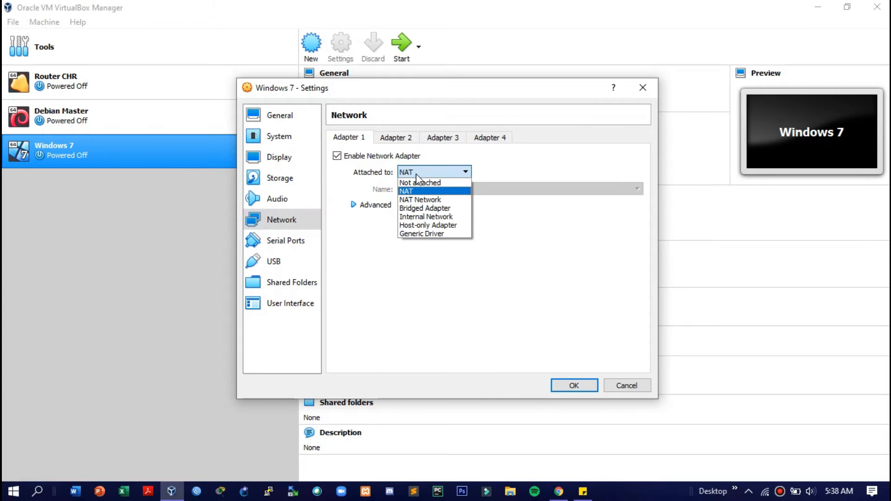
pyautogui.click(427, 225)
pyautogui.click(353, 204)
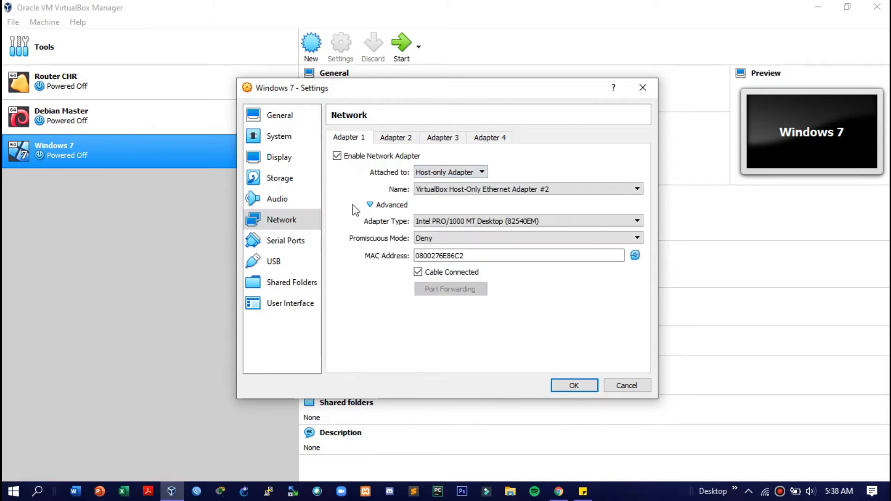
pyautogui.click(444, 238)
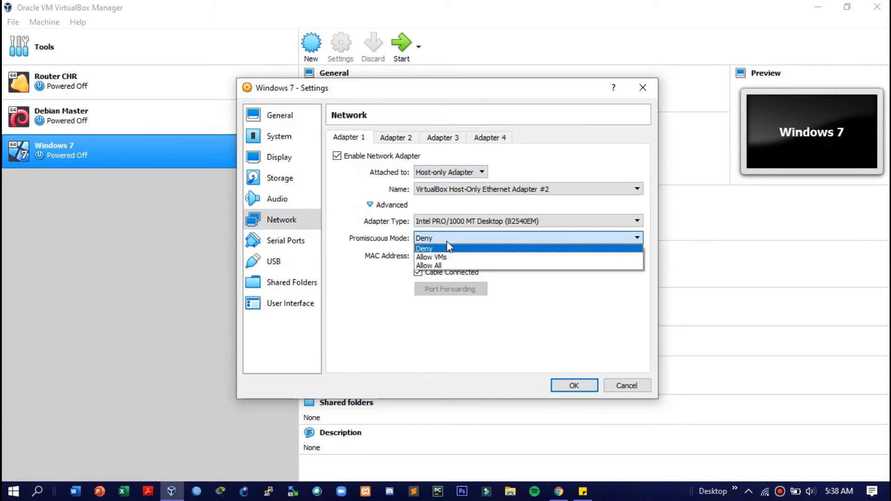
pyautogui.click(449, 267)
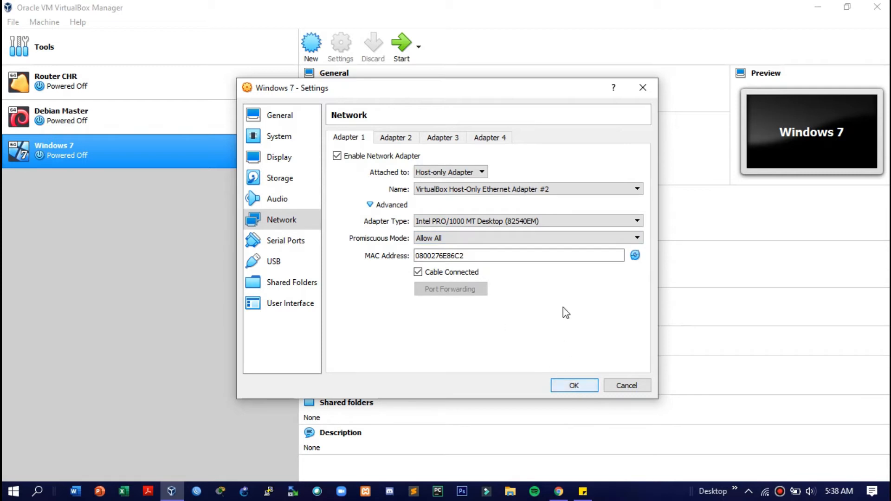
pyautogui.click(557, 190)
pyautogui.click(556, 207)
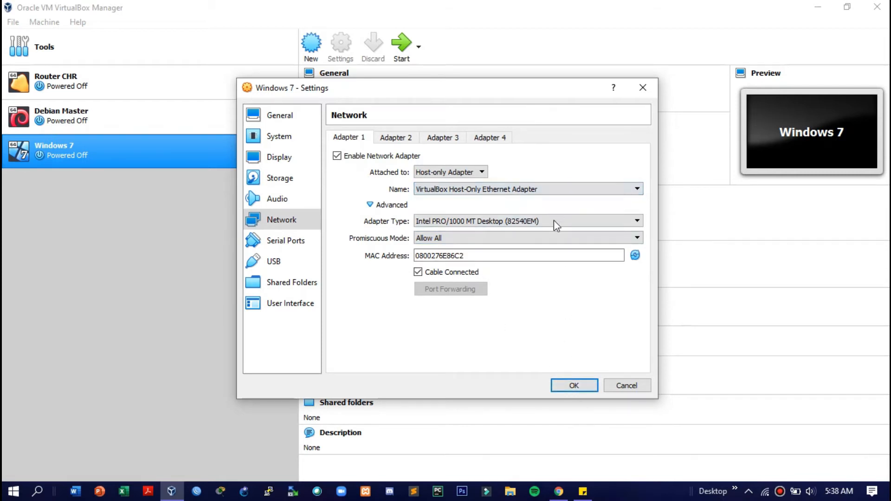
pyautogui.click(571, 385)
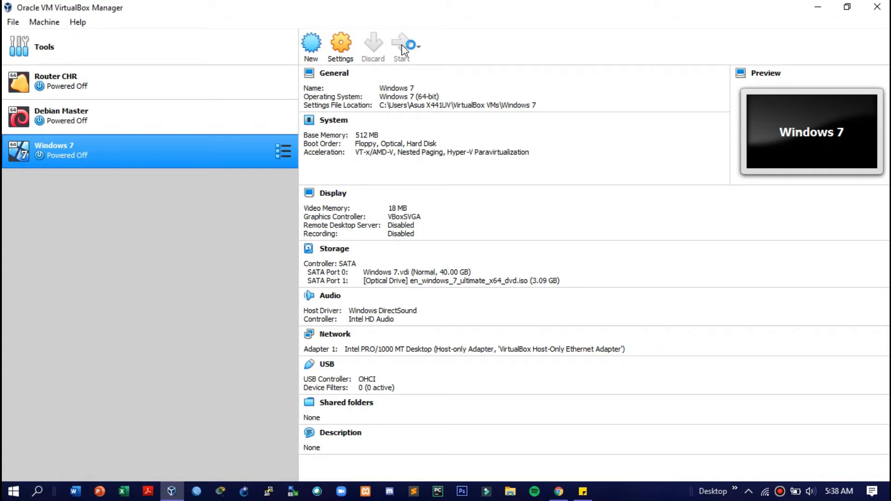
# Start the Windows 7 VM, maximize its window and dismiss the keyboard capture notice
pyautogui.click(402, 46)
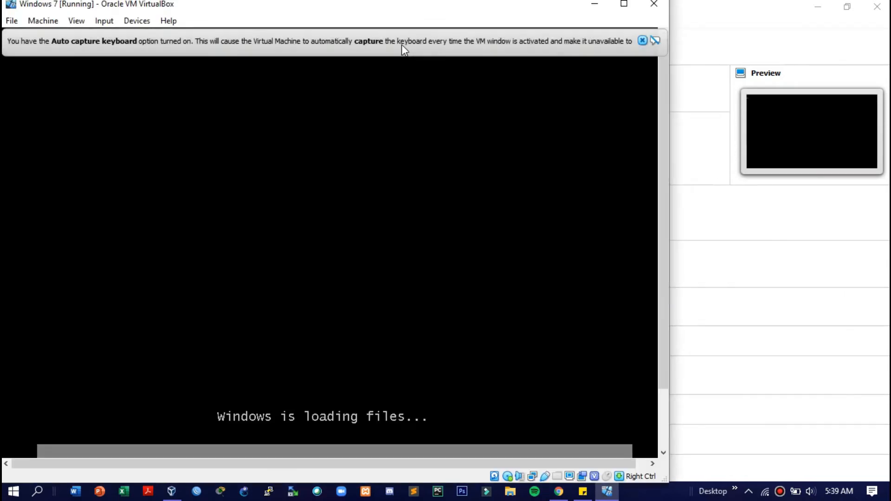
pyautogui.click(622, 6)
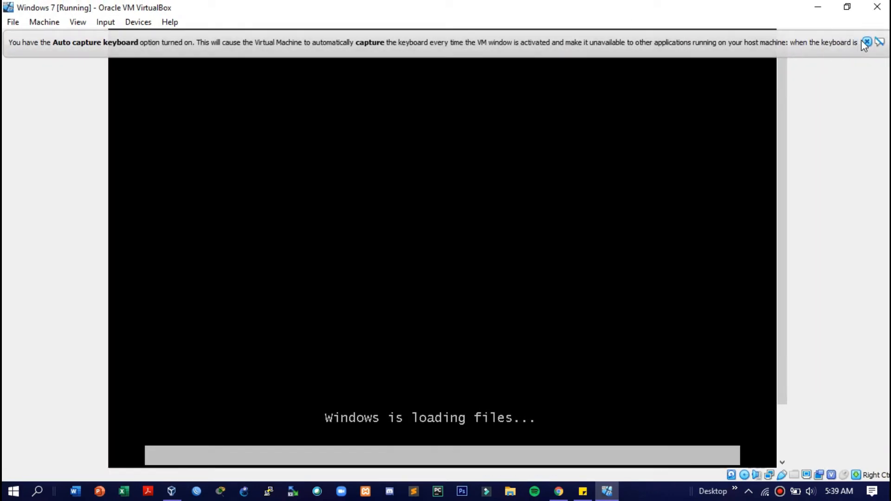
pyautogui.click(866, 42)
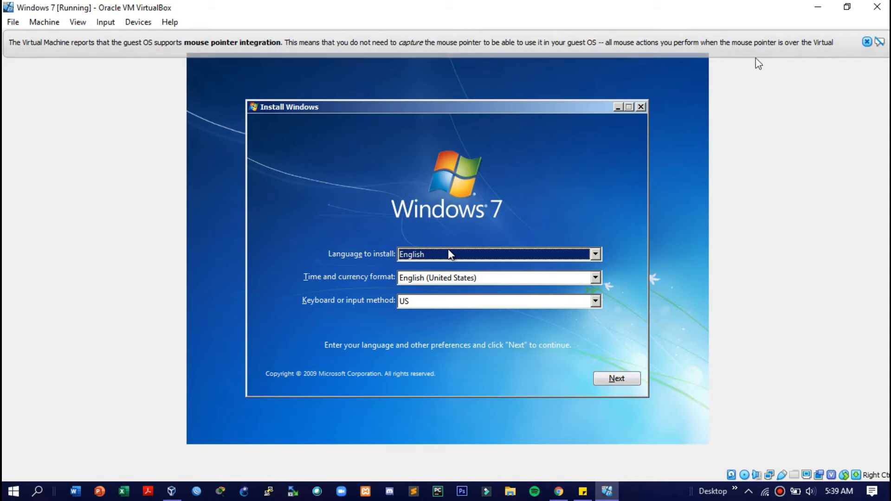
# Keep the default language, choose Install now and accept the Windows 7 license terms
pyautogui.click(619, 385)
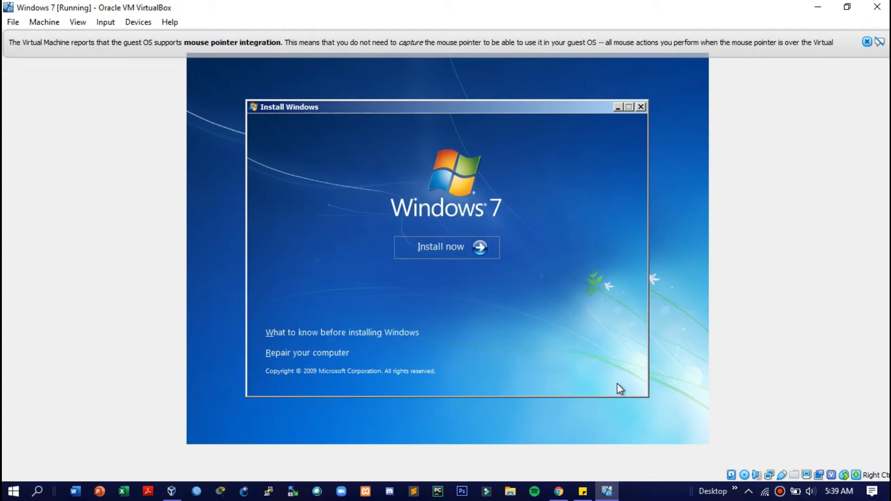
pyautogui.click(465, 246)
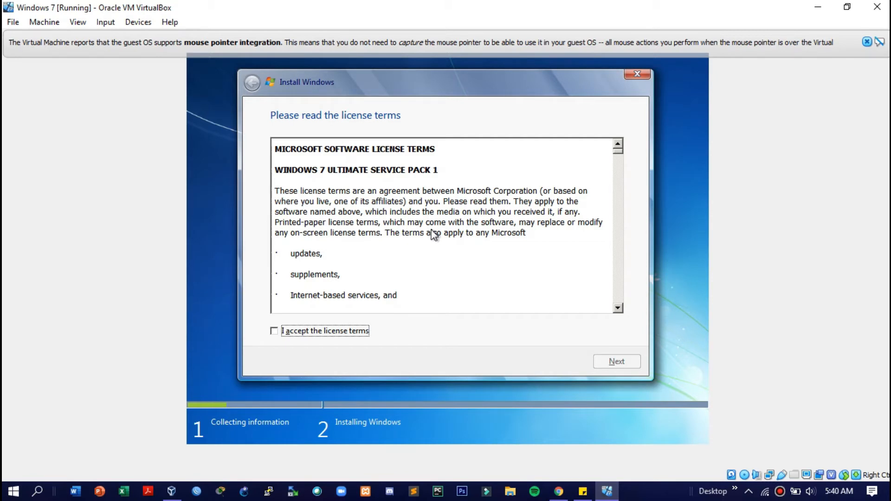
pyautogui.click(343, 330)
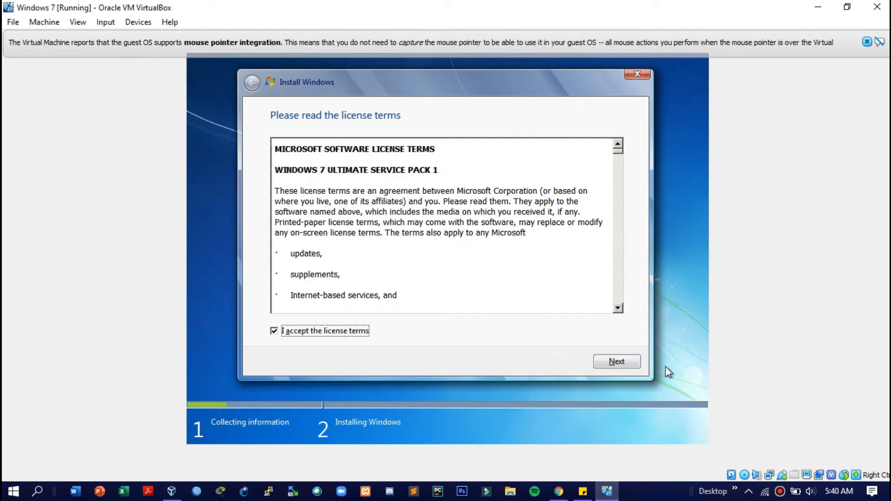
pyautogui.click(625, 363)
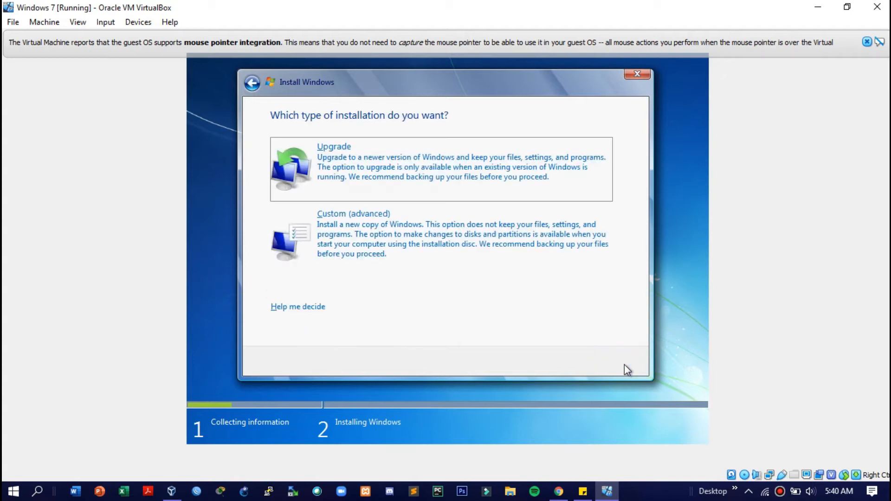
# Choose a custom install and create a new 17000 MB partition, accepting the system partitions
pyautogui.click(497, 248)
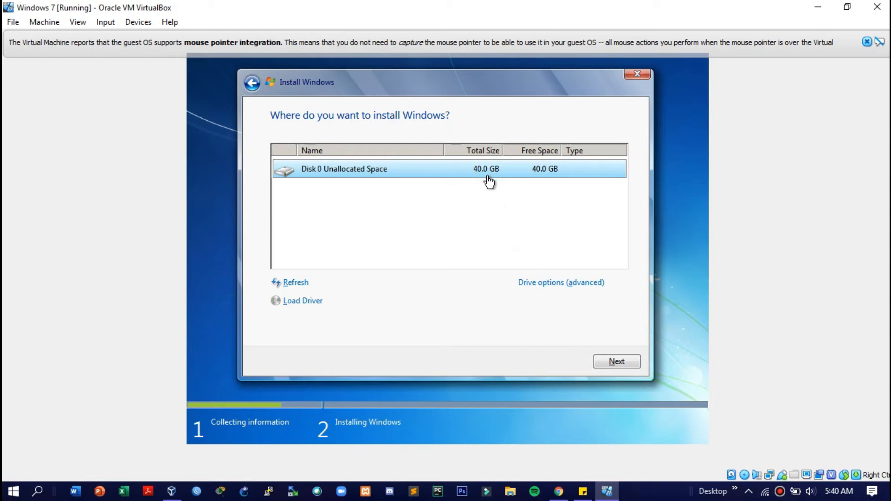
pyautogui.click(554, 284)
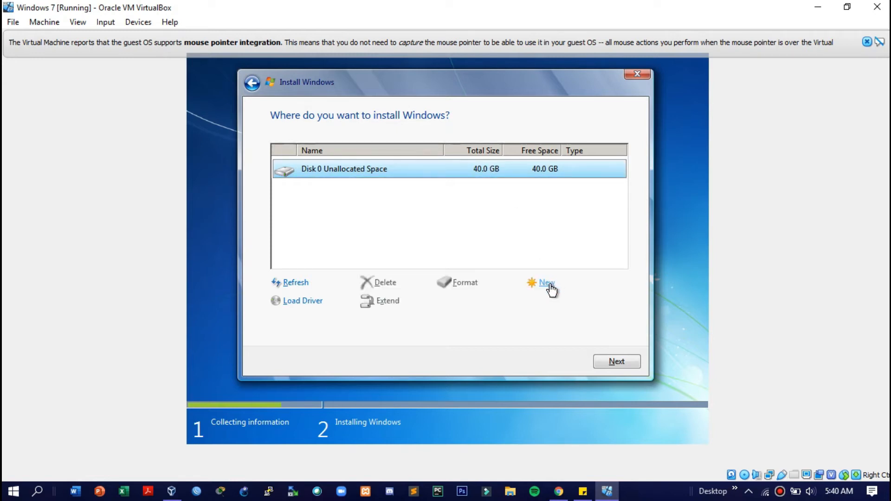
pyautogui.click(549, 284)
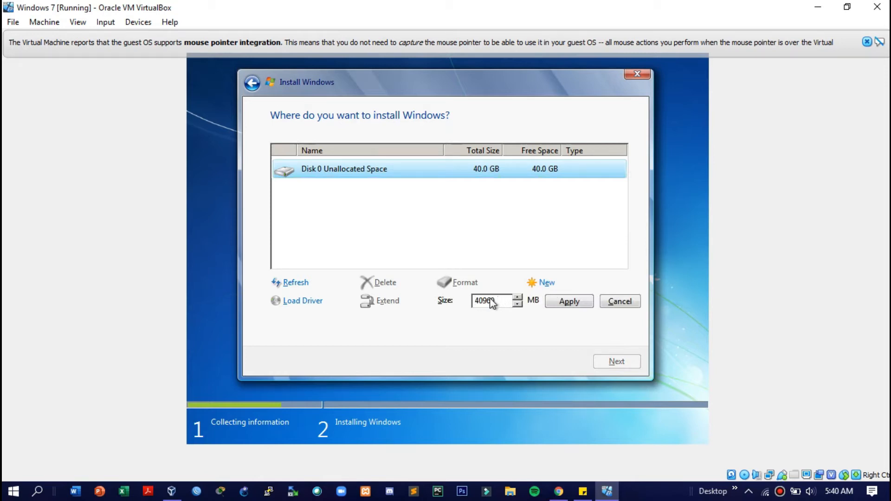
pyautogui.moveTo(496, 301); pyautogui.dragTo(474, 301)
pyautogui.write('17000')
pyautogui.click(571, 302)
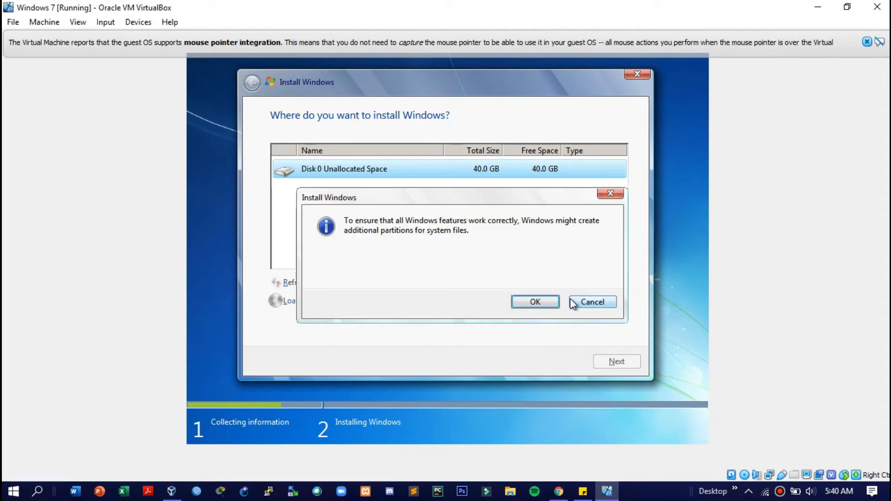
pyautogui.click(540, 307)
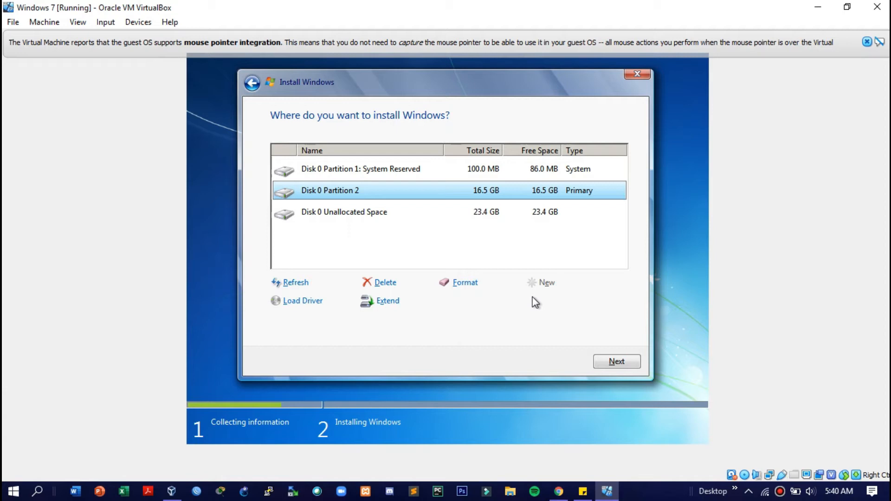
# Select Disk 0 Partition 2 as the target and begin installing Windows
pyautogui.click(482, 175)
pyautogui.click(475, 198)
pyautogui.click(474, 224)
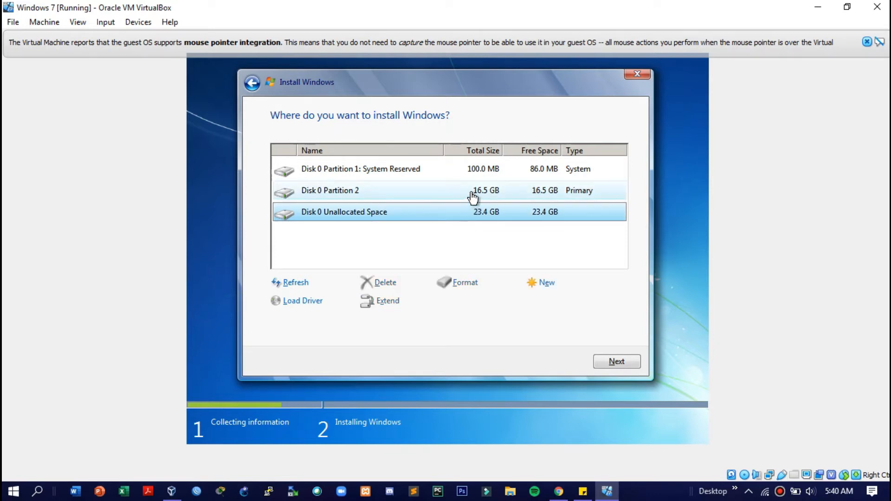
pyautogui.click(472, 199)
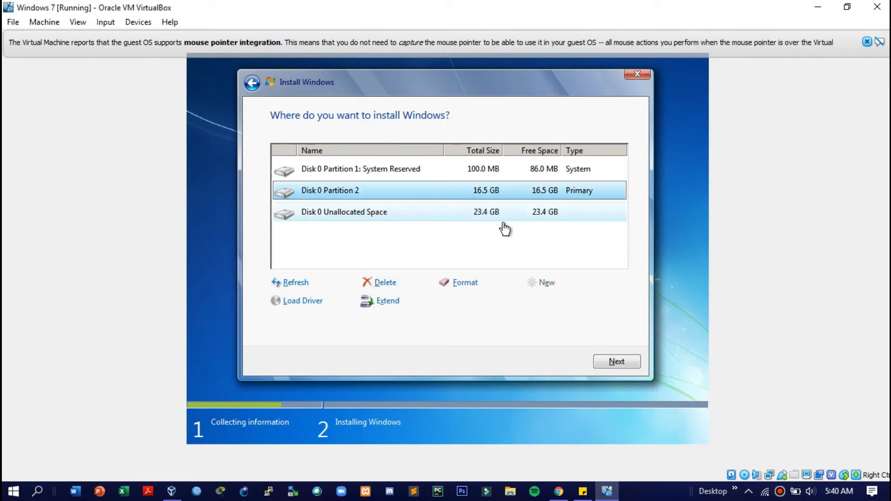
pyautogui.click(613, 362)
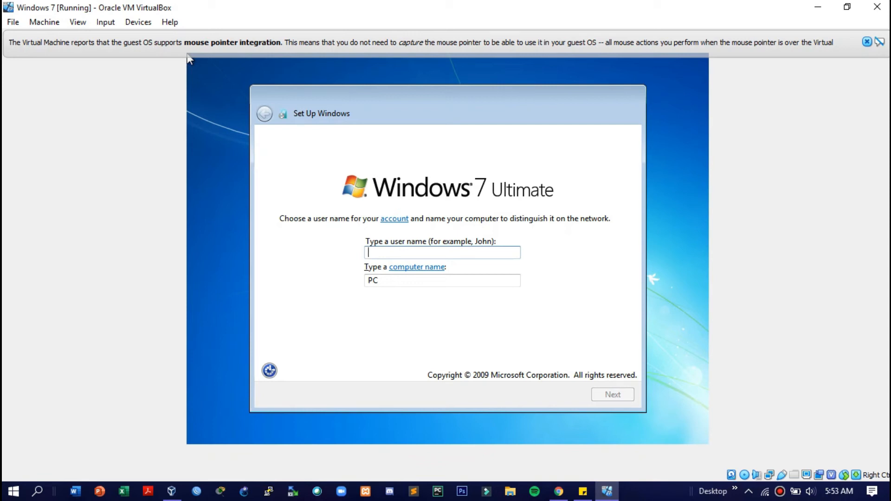
# Enter the account's user name, letting the computer name fill in automatically
pyautogui.write('Kur')
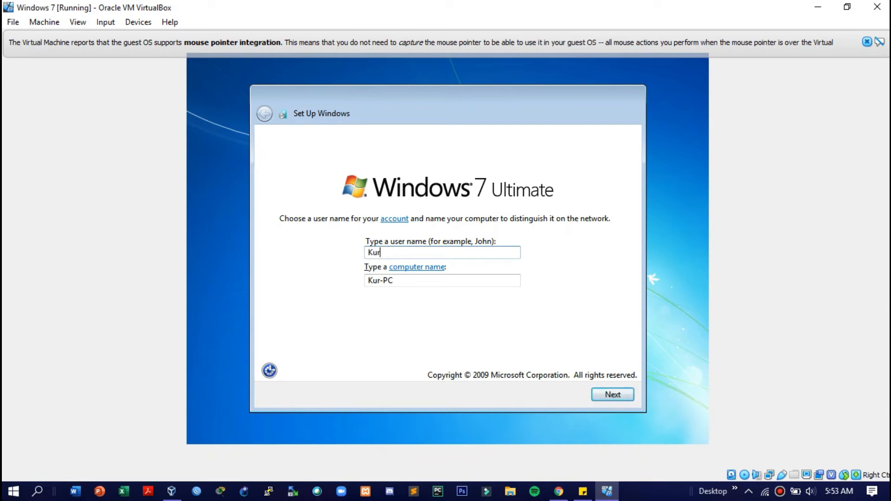
pyautogui.write('niawan')
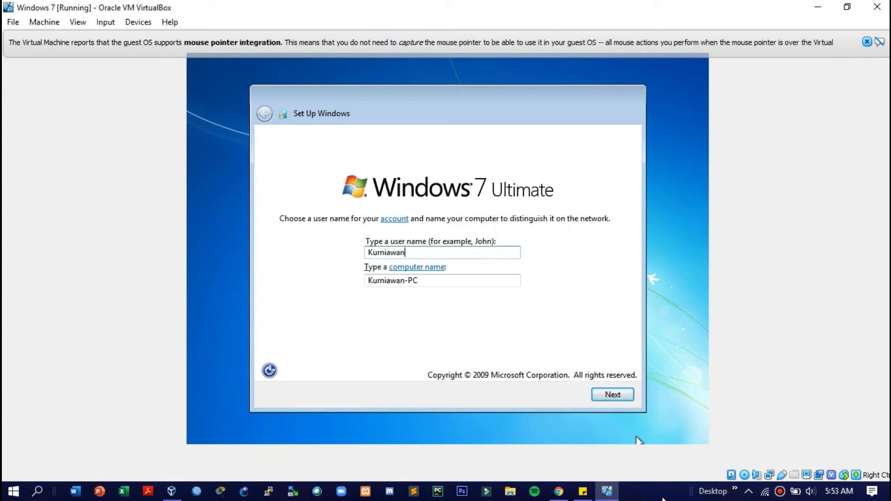
# Set the account password, its confirmation and a hint, then skip the product key
pyautogui.click(610, 395)
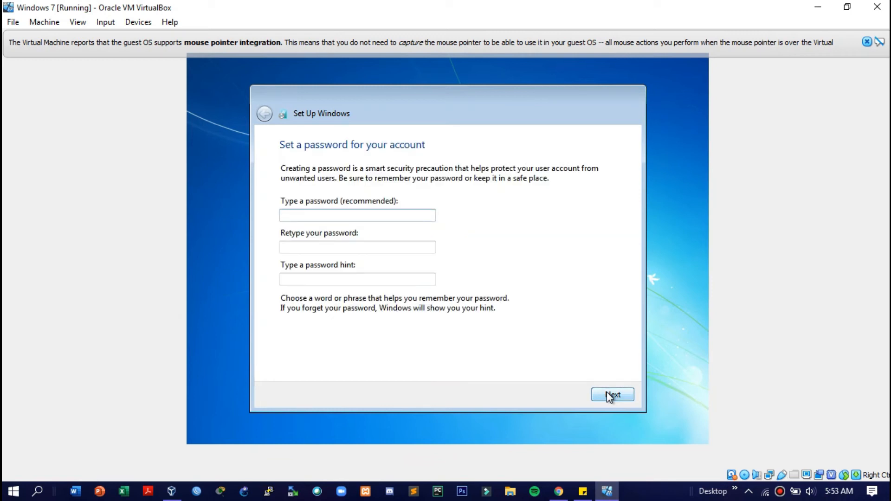
pyautogui.write('1234')
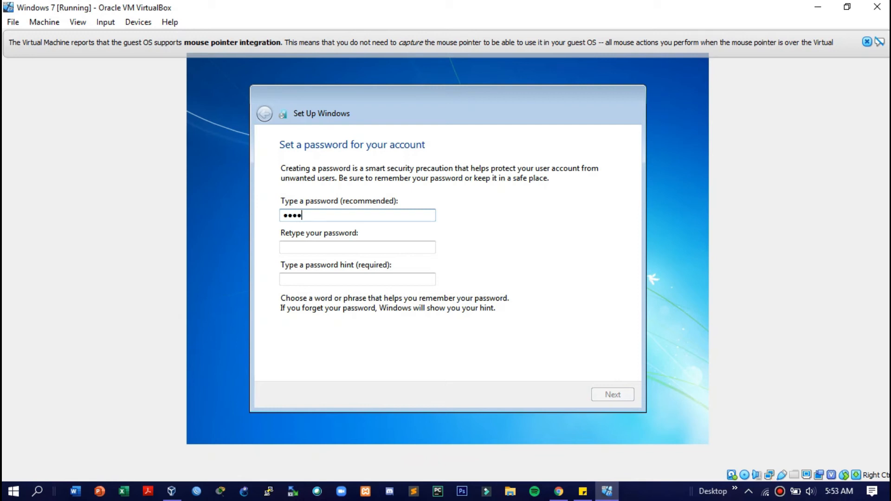
pyautogui.write('567890123456')
pyautogui.press('Tab')
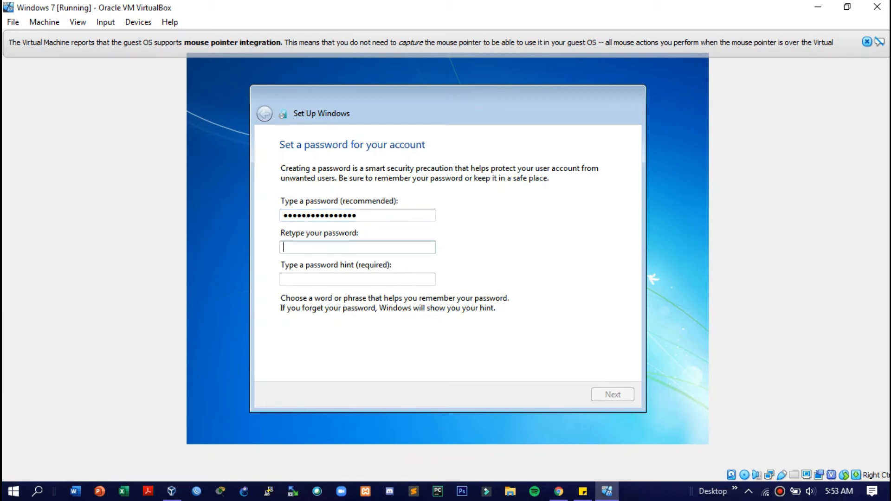
pyautogui.write('1234567890123456')
pyautogui.press('Tab')
pyautogui.write('...')
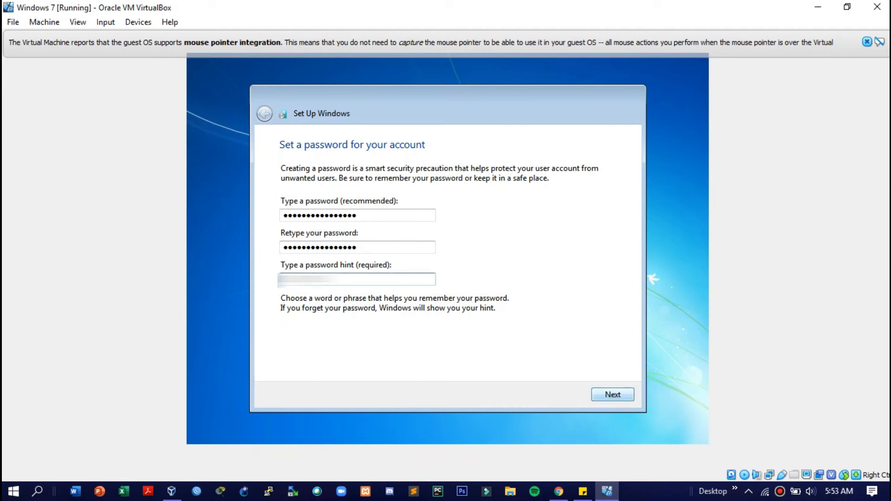
pyautogui.write('..')
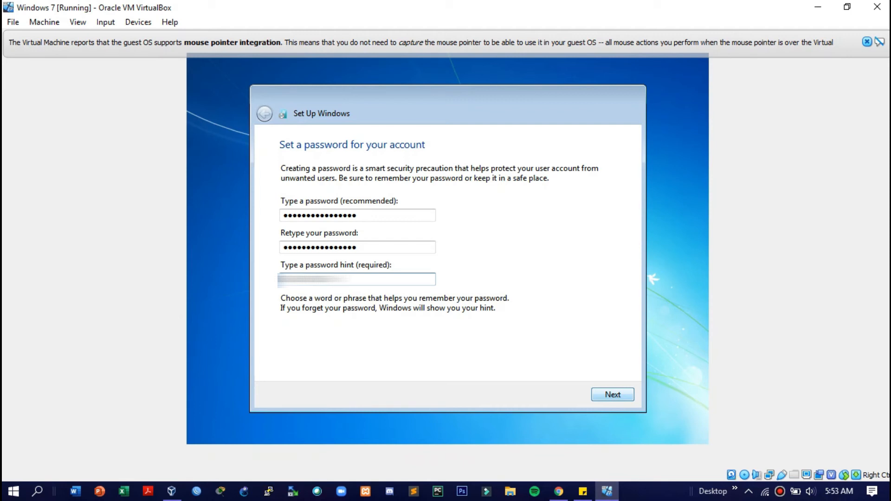
pyautogui.write('..')
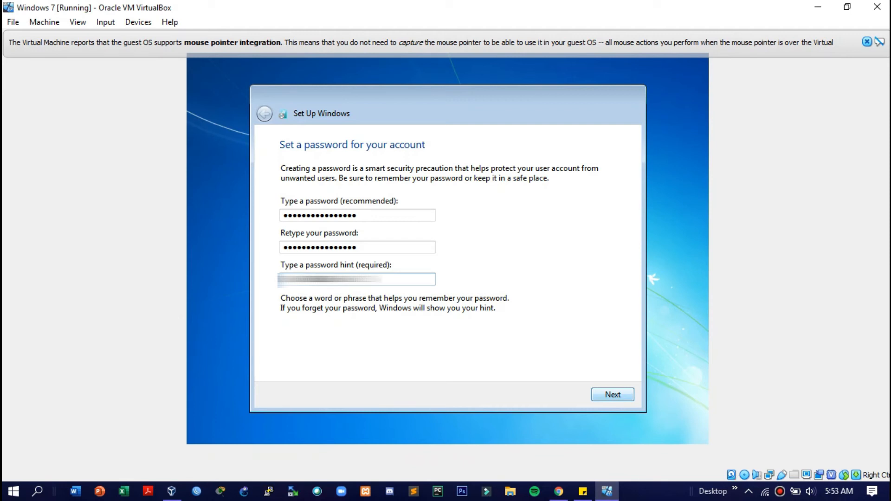
pyautogui.click(612, 395)
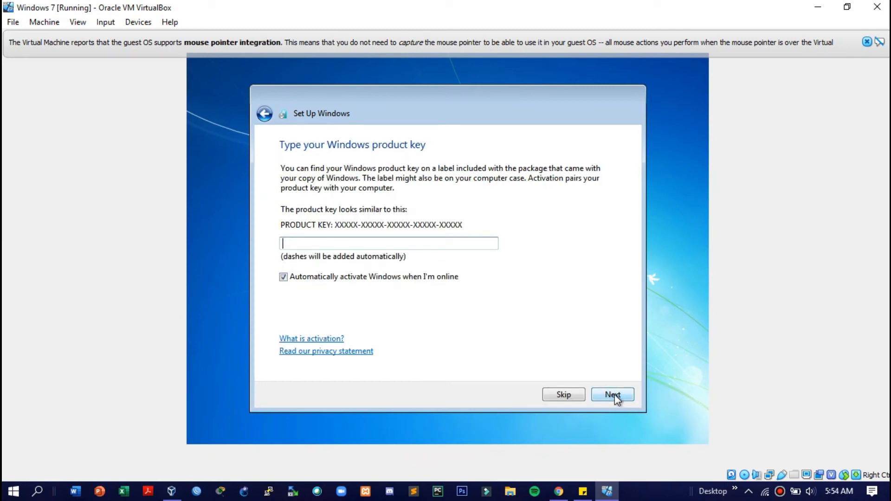
pyautogui.click(575, 398)
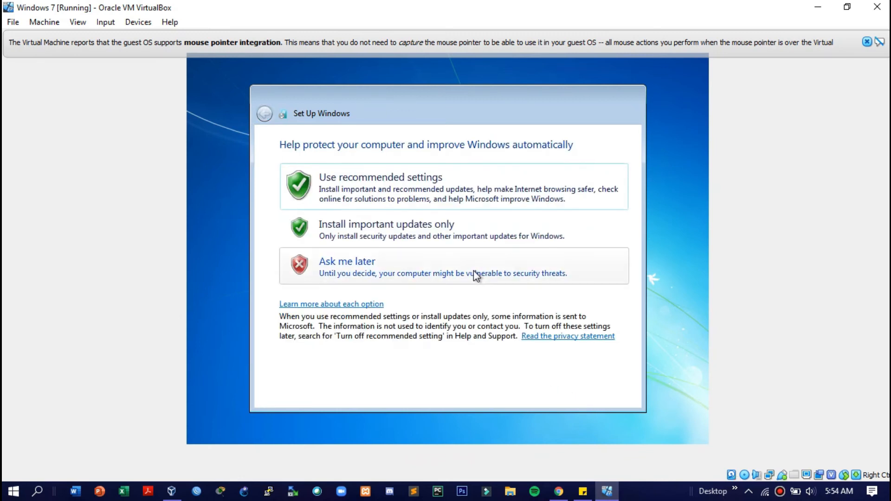
# Choose Ask me later for updates and set the time zone to (UTC+07:00) Bangkok, Hanoi, Jakarta
pyautogui.click(474, 271)
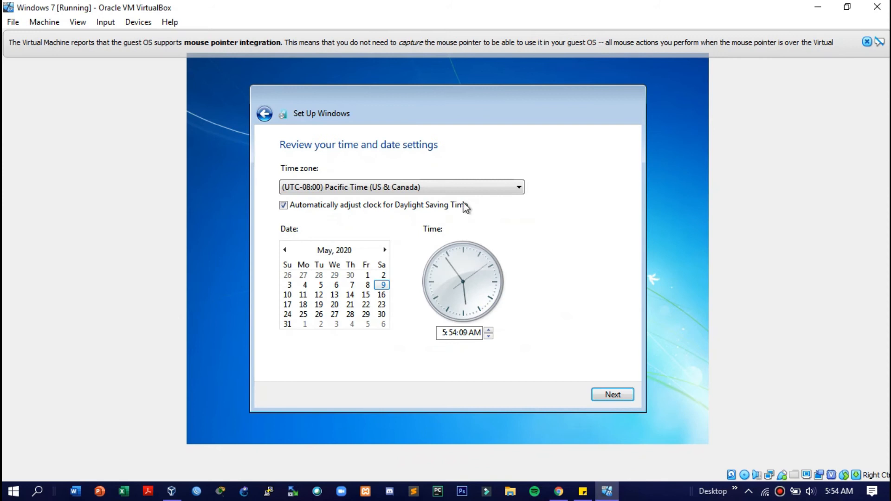
pyautogui.click(459, 188)
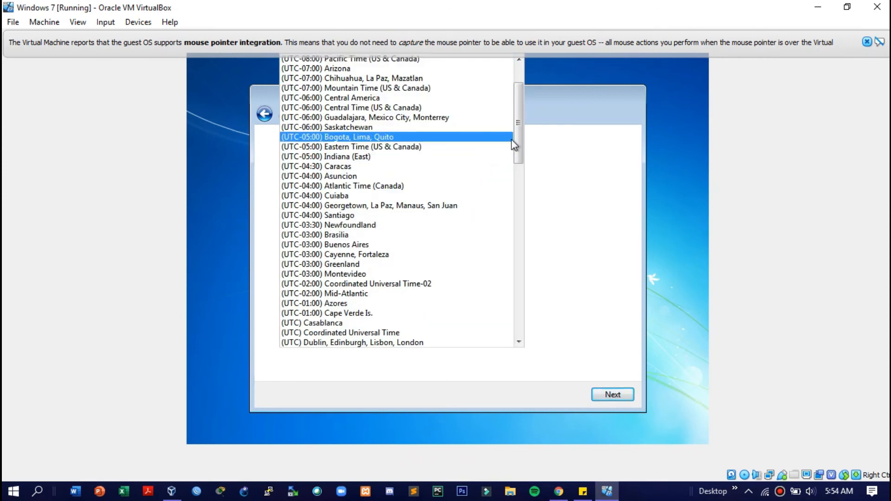
pyautogui.moveTo(516, 141); pyautogui.dragTo(517, 121)
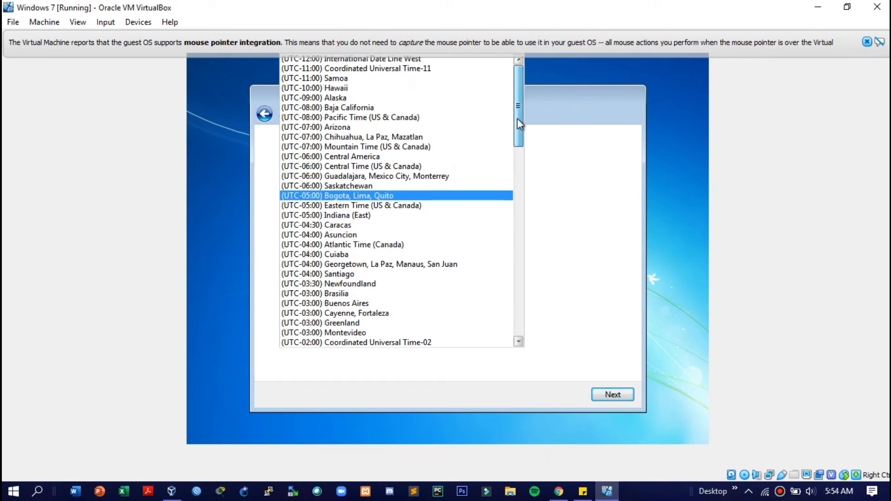
pyautogui.scroll(-8, 510, 165)
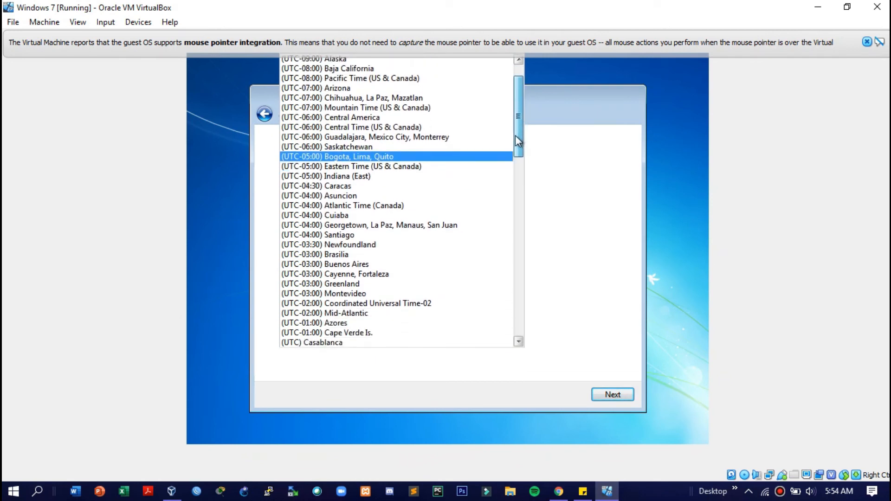
pyautogui.moveTo(508, 188); pyautogui.dragTo(508, 266)
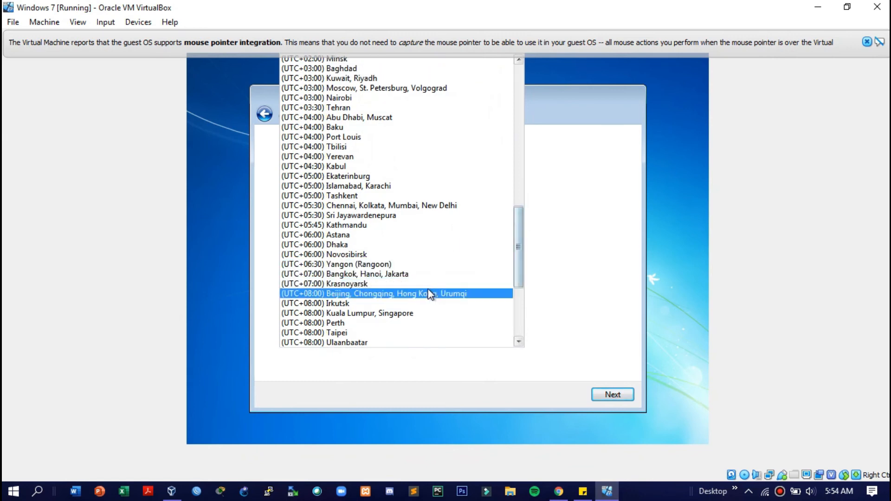
pyautogui.click(393, 275)
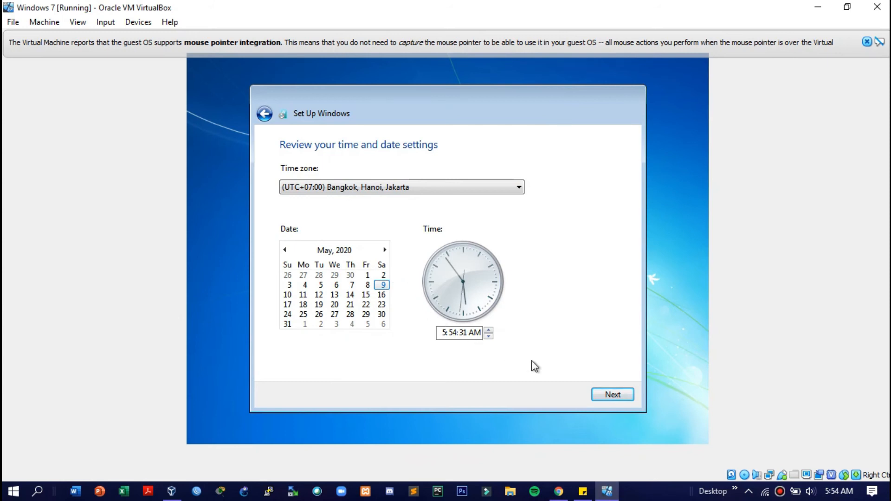
pyautogui.click(613, 394)
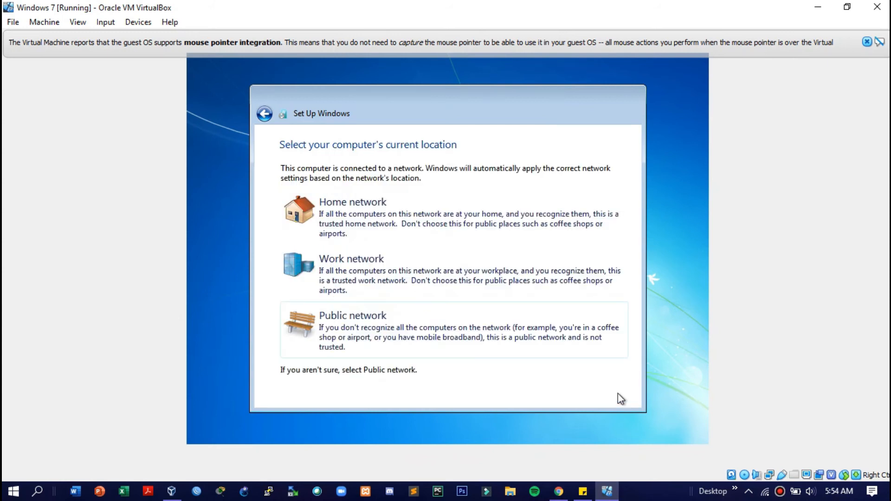
# Choose the Public network location and dismiss the mouse integration notice on the desktop
pyautogui.click(449, 319)
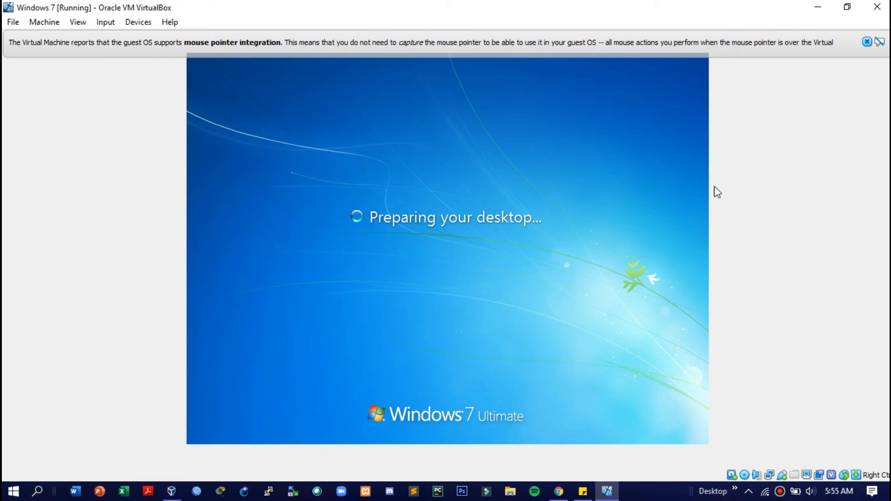
pyautogui.click(866, 42)
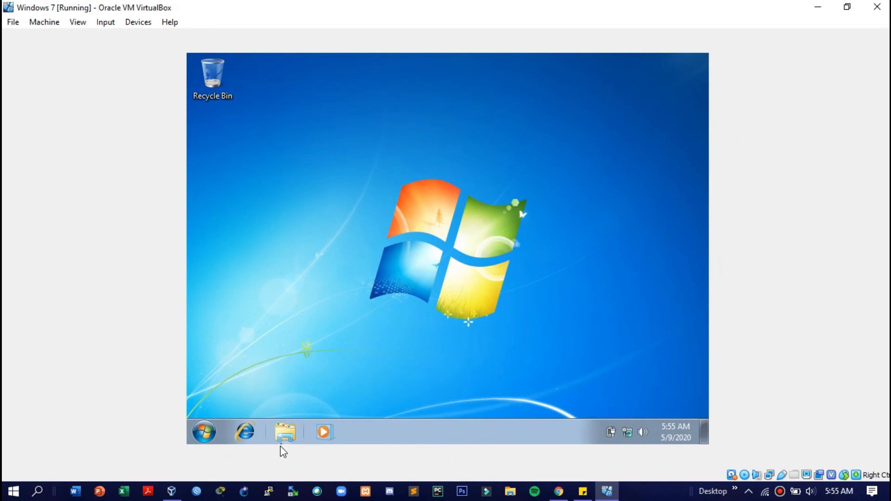
# Open Windows Explorer and review the Computer's system properties, then close them
pyautogui.click(285, 432)
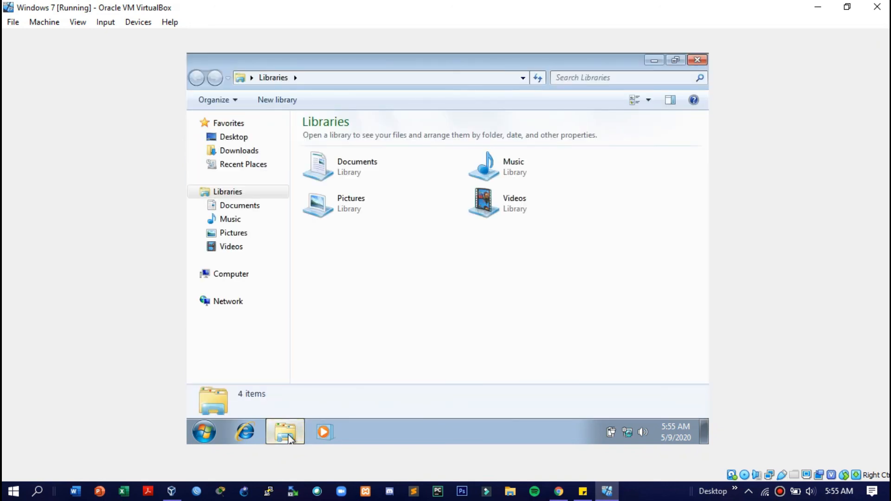
pyautogui.rightClick(258, 274)
pyautogui.click(292, 264)
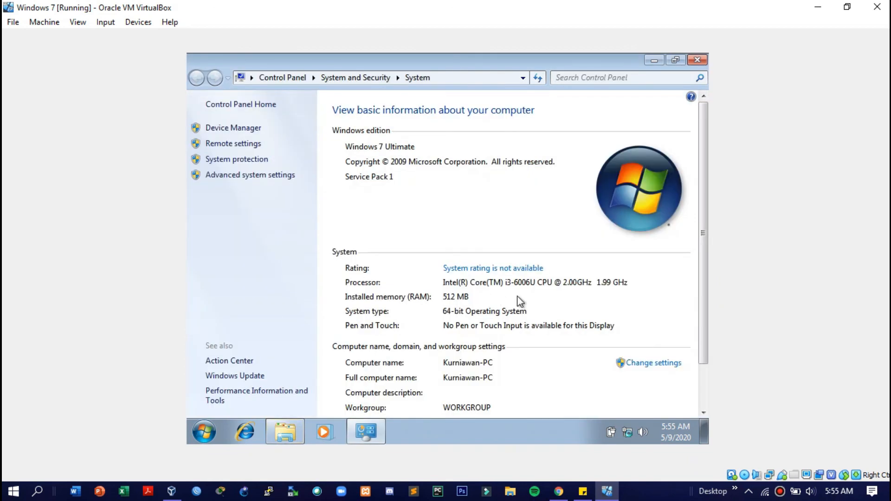
pyautogui.scroll(-1, 541, 303)
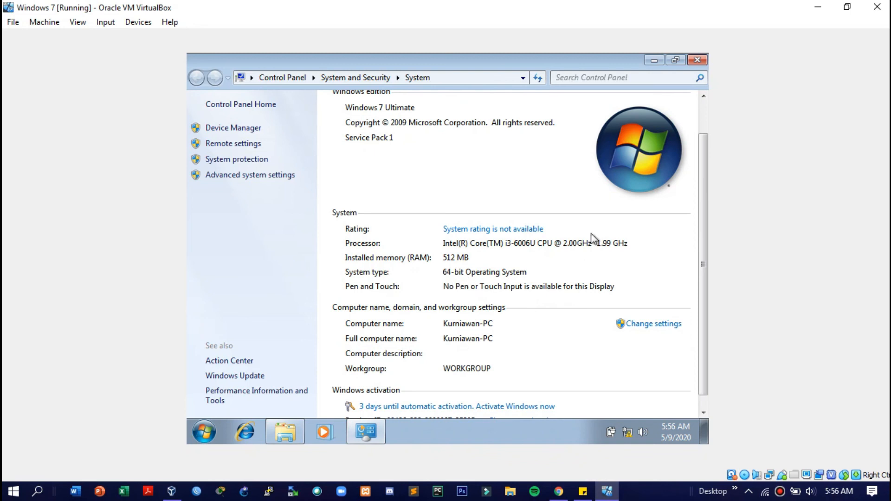
pyautogui.click(697, 59)
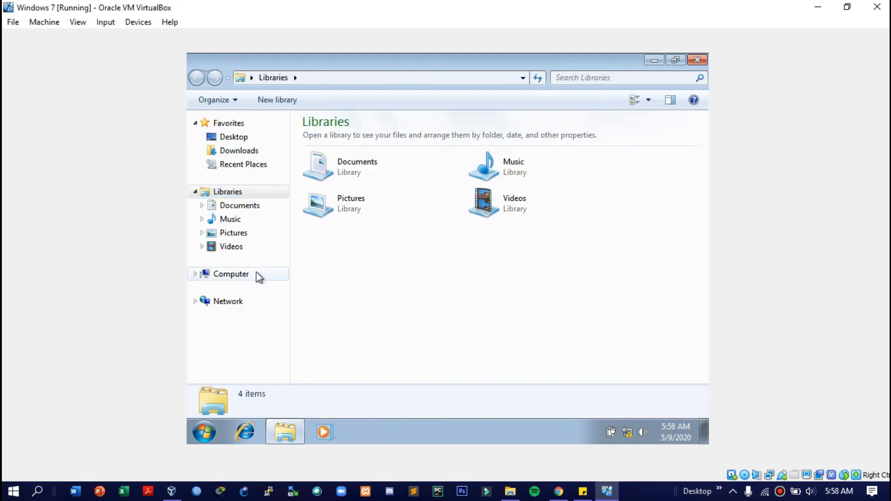
# Open Computer Management from the Computer entry's context menu
pyautogui.click(257, 275)
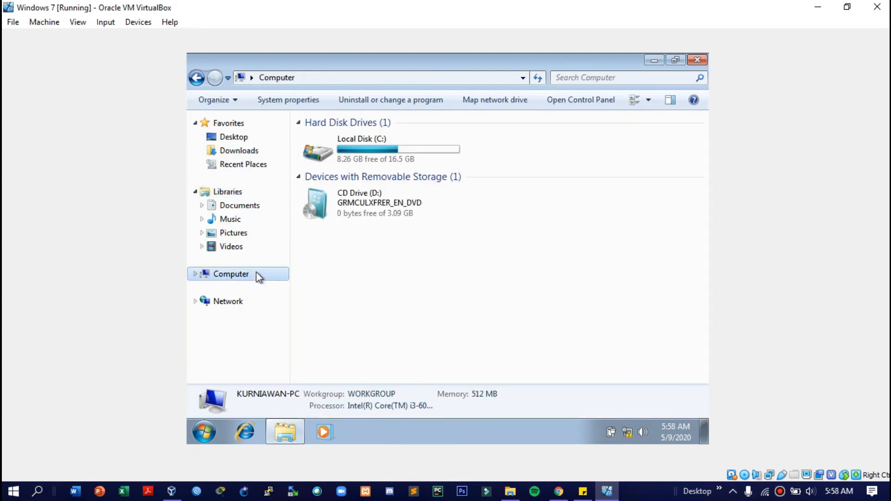
pyautogui.rightClick(257, 275)
pyautogui.click(323, 139)
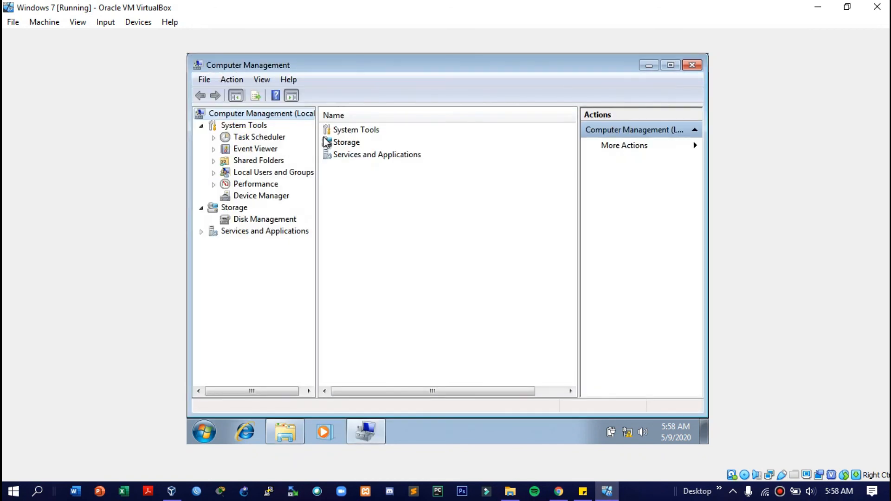
# In Disk Management, change the DVD drive's letter from D to E and confirm the warning
pyautogui.click(281, 224)
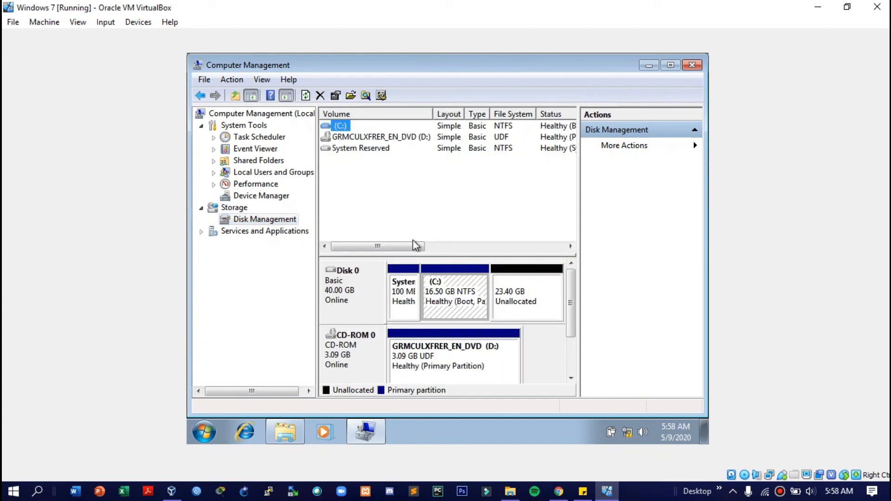
pyautogui.click(535, 306)
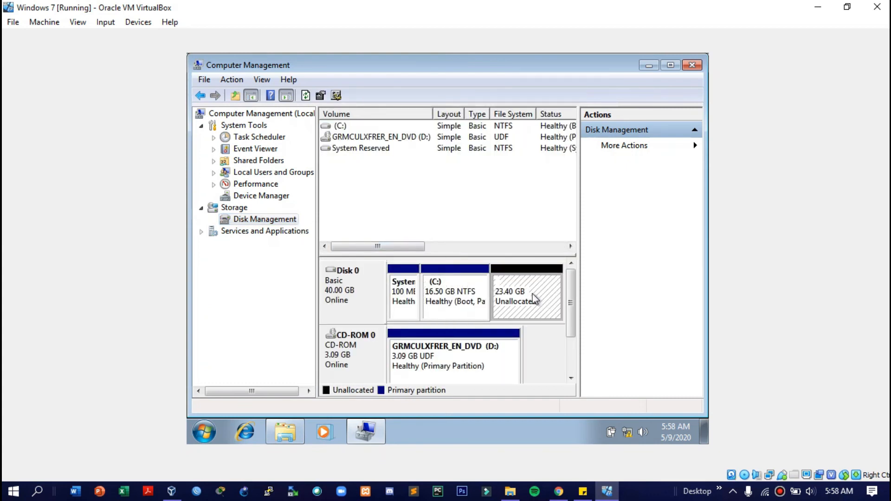
pyautogui.rightClick(494, 348)
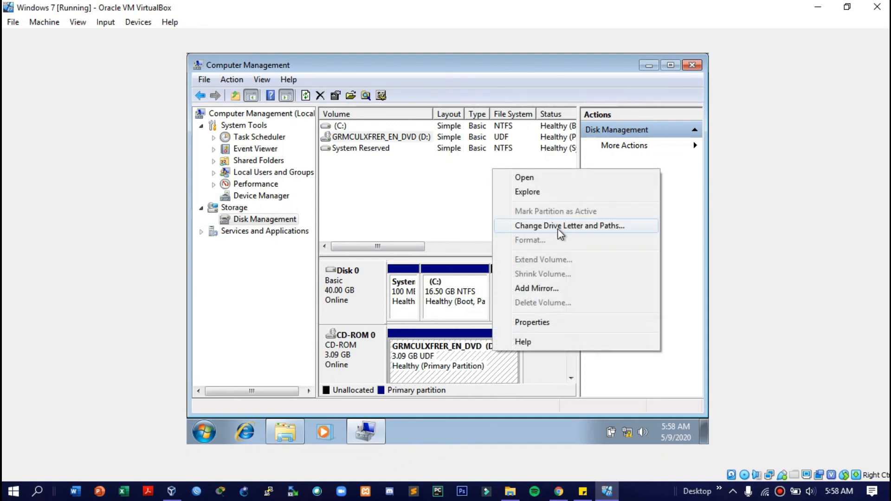
pyautogui.click(560, 231)
pyautogui.click(408, 276)
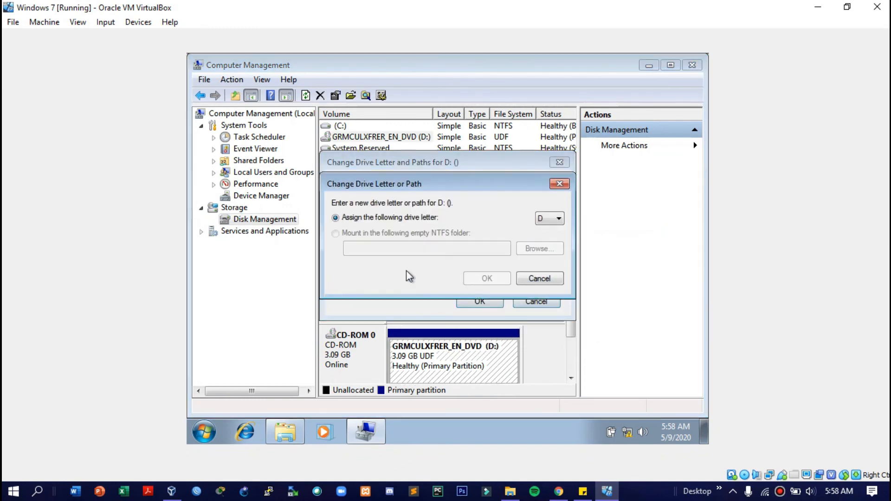
pyautogui.click(543, 219)
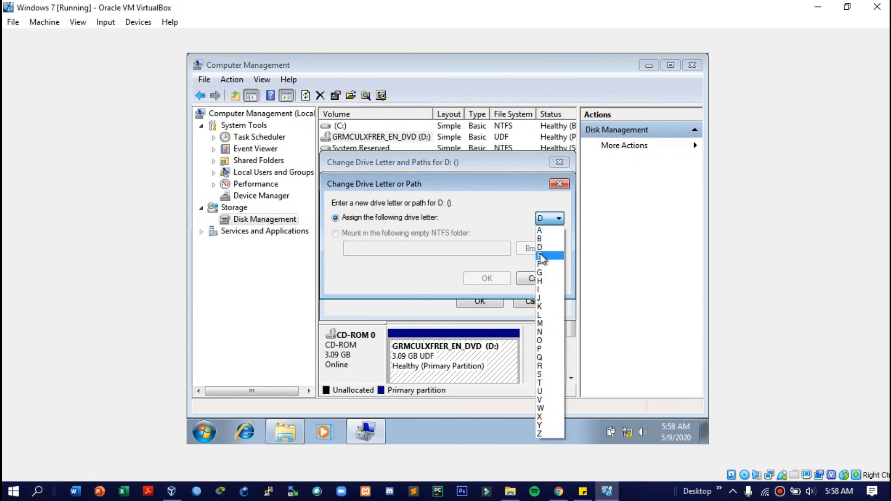
pyautogui.click(541, 255)
pyautogui.click(486, 278)
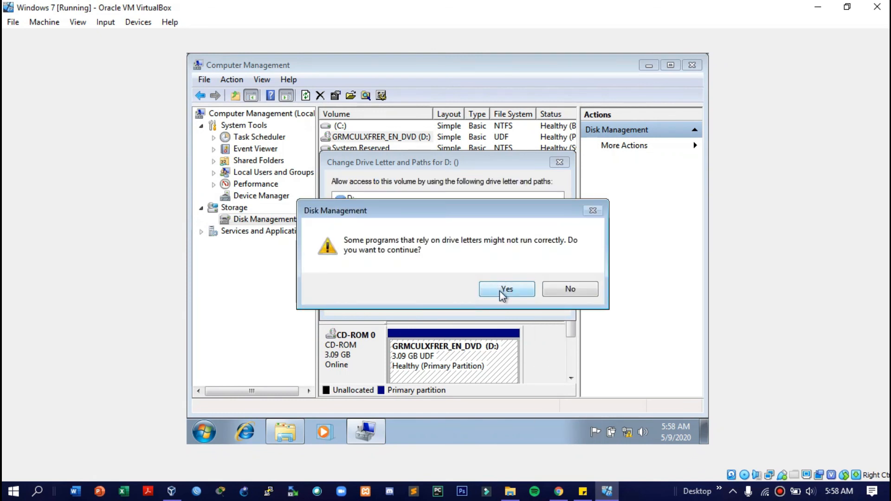
pyautogui.click(502, 292)
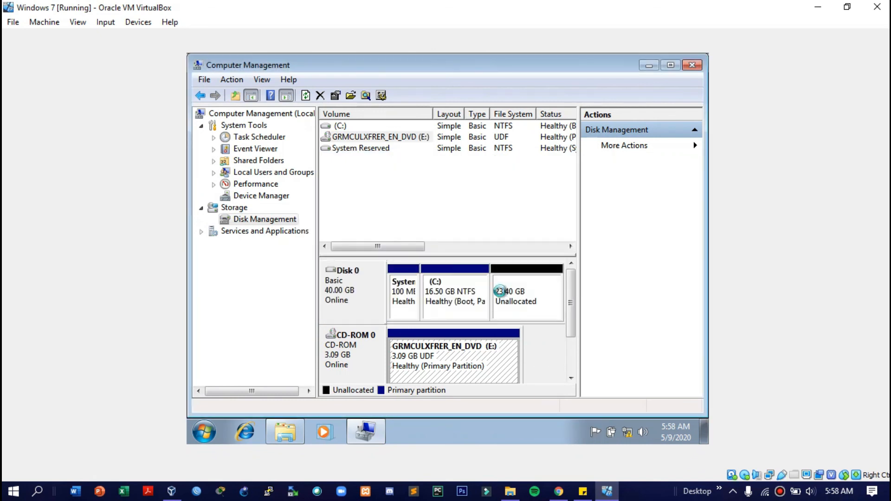
# Create a 23958 MB simple volume at D: with NTFS quick format and label DATA
pyautogui.rightClick(528, 291)
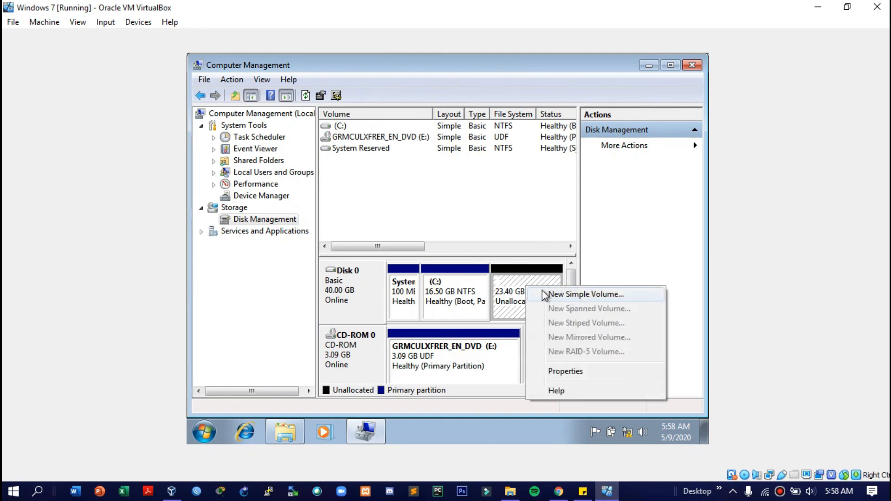
pyautogui.click(541, 294)
pyautogui.click(569, 361)
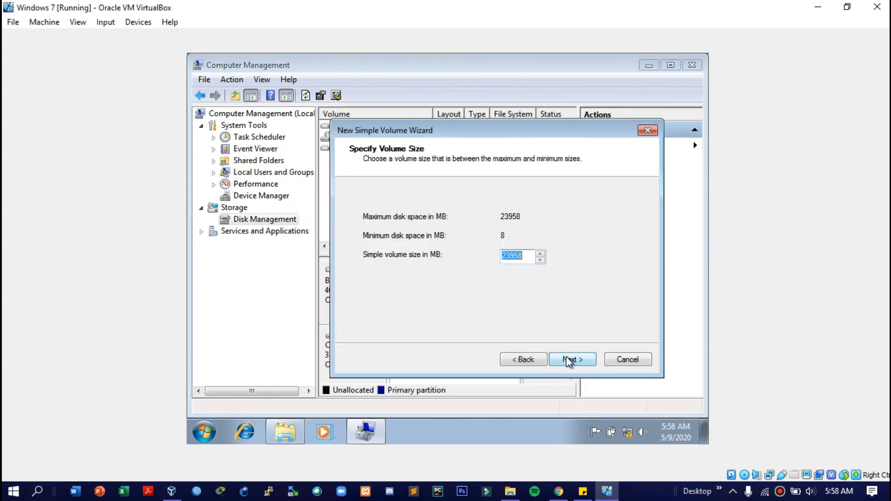
pyautogui.click(570, 361)
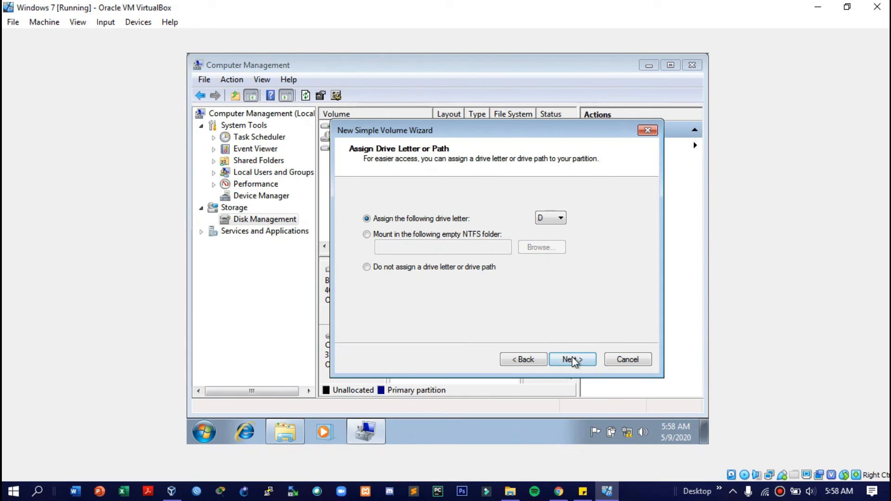
pyautogui.click(573, 361)
pyautogui.moveTo(547, 280); pyautogui.dragTo(485, 281)
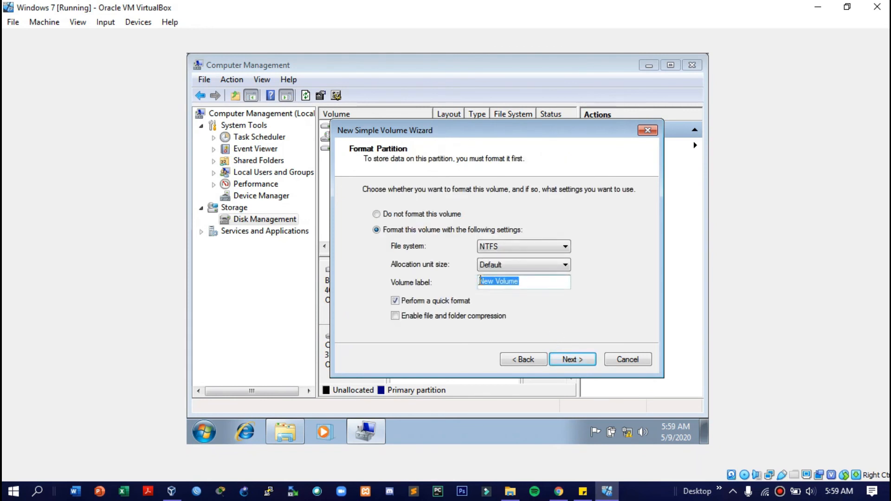
pyautogui.write('DATA')
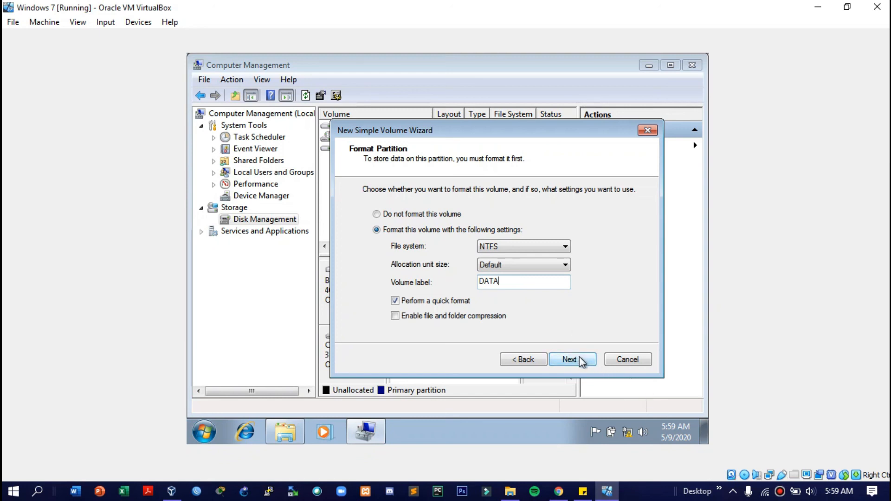
pyautogui.click(579, 357)
pyautogui.click(579, 360)
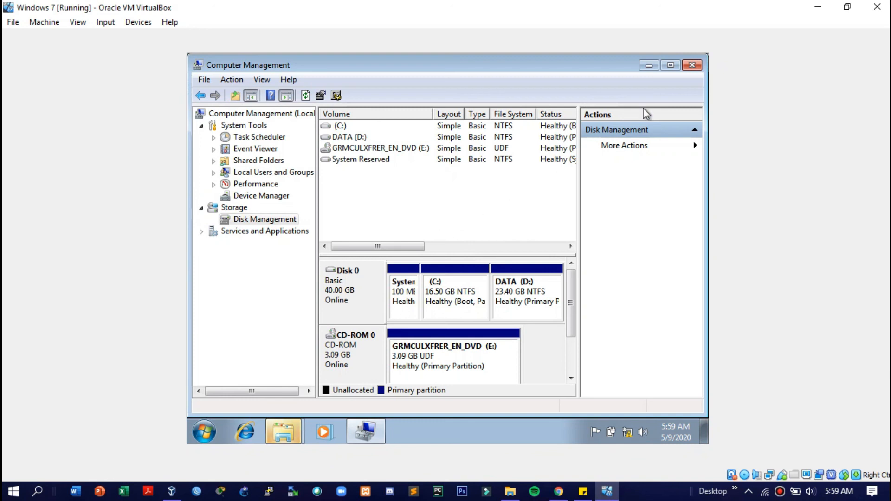
# Close Computer Management, the DATA (D:) AutoPlay prompt and the Computer window
pyautogui.click(691, 65)
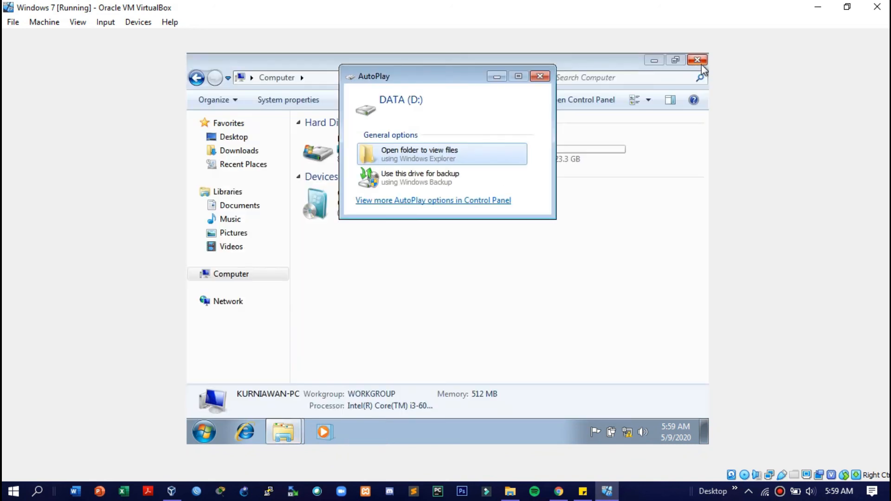
pyautogui.click(539, 76)
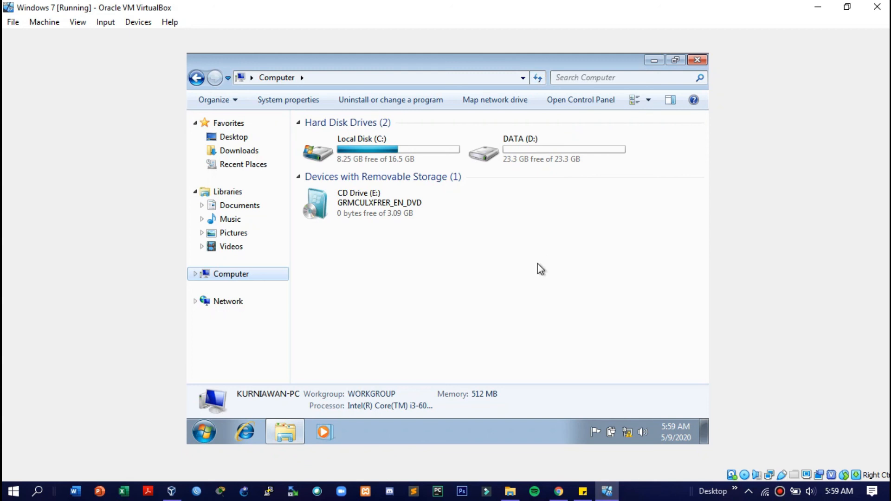
pyautogui.click(702, 59)
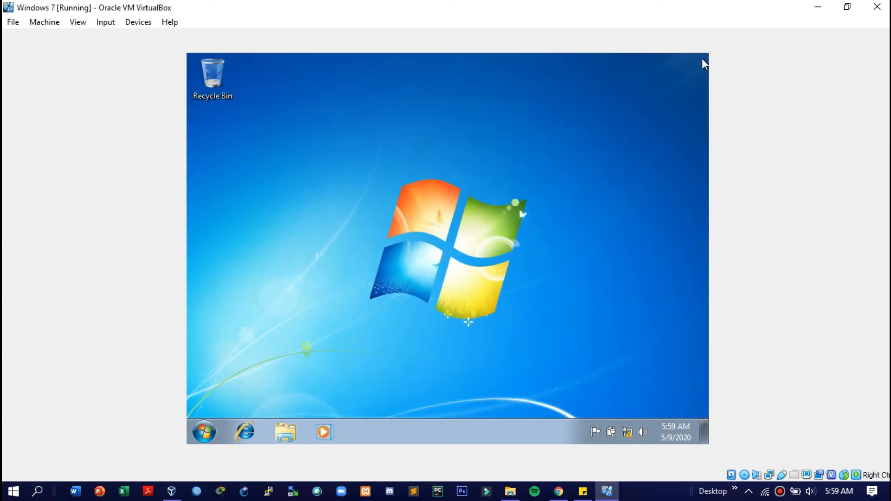
pyautogui.click(779, 491)
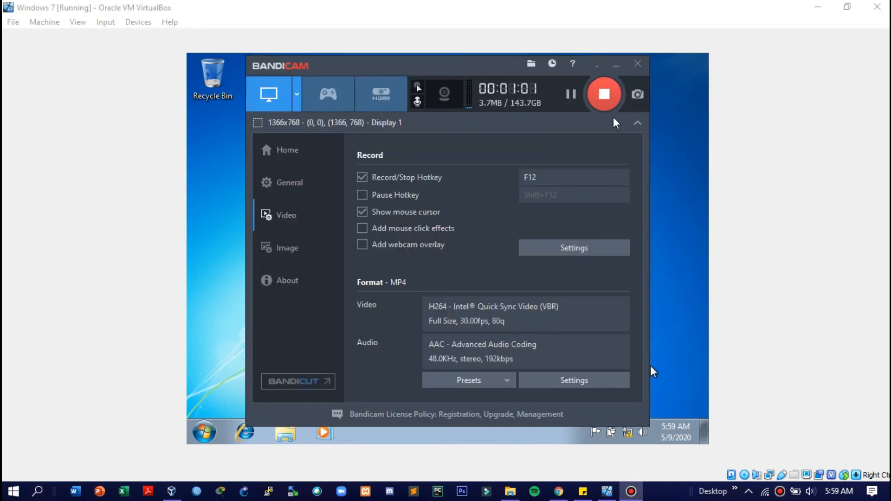